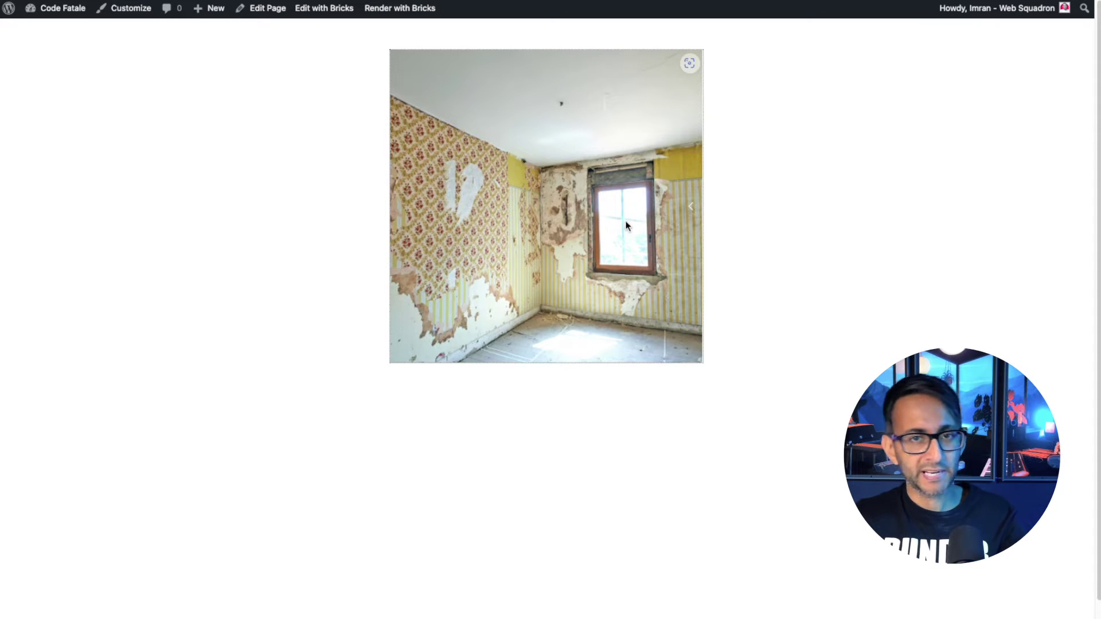
Step: Drag the comparison divider on the live page to reveal more of the renovated room
left_click_drag(679, 211, 642, 224)
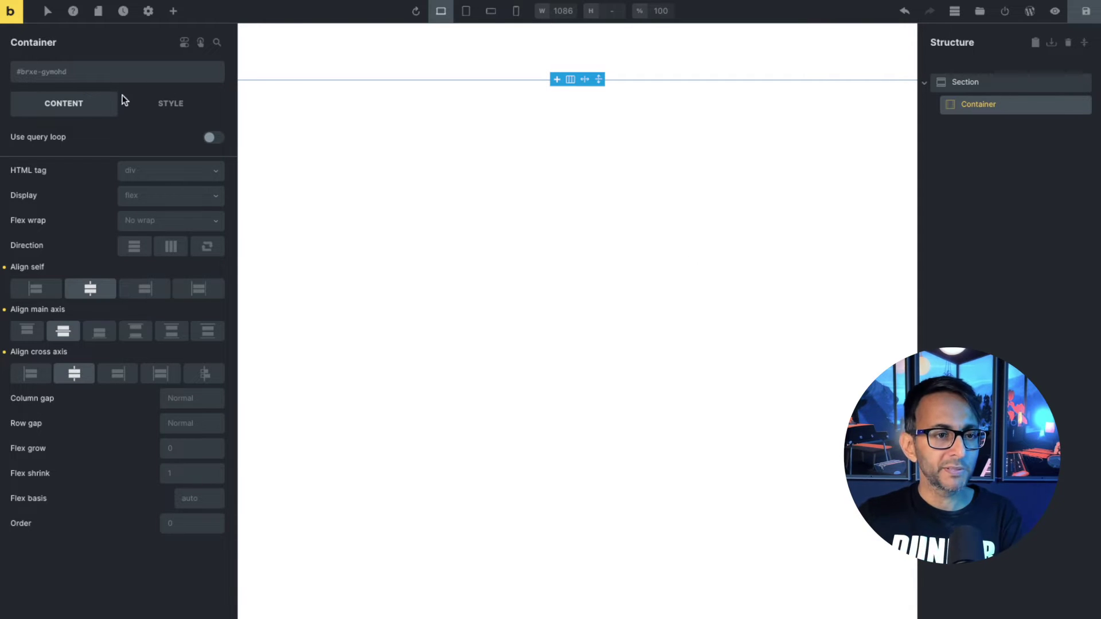
Step: Add a Code element to the Container and open its settings
left_click(174, 12)
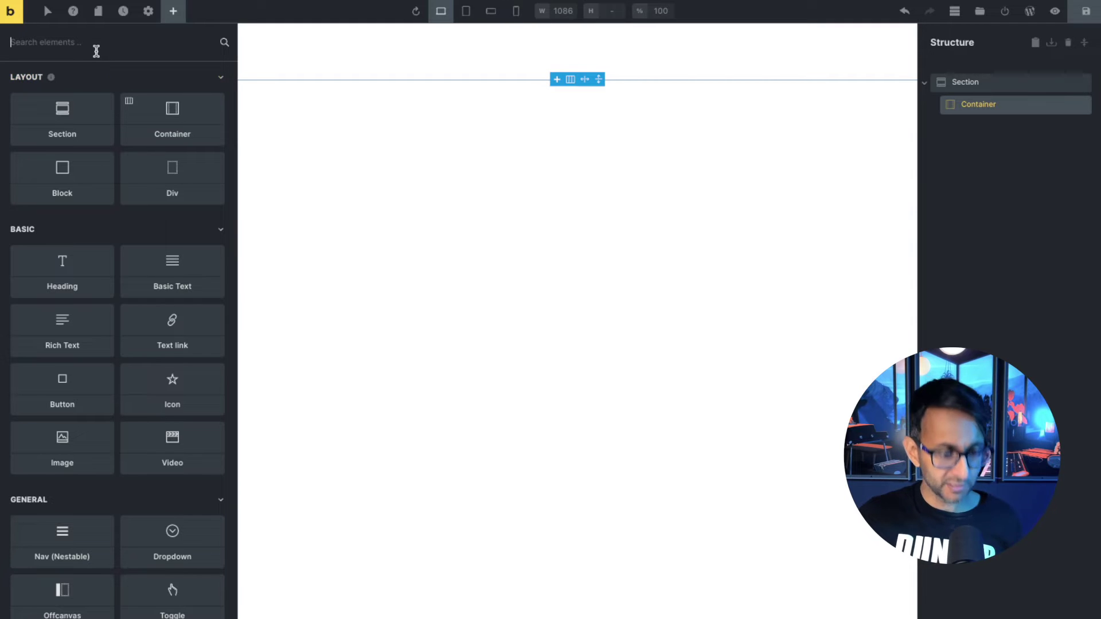
type("code")
left_click(79, 94)
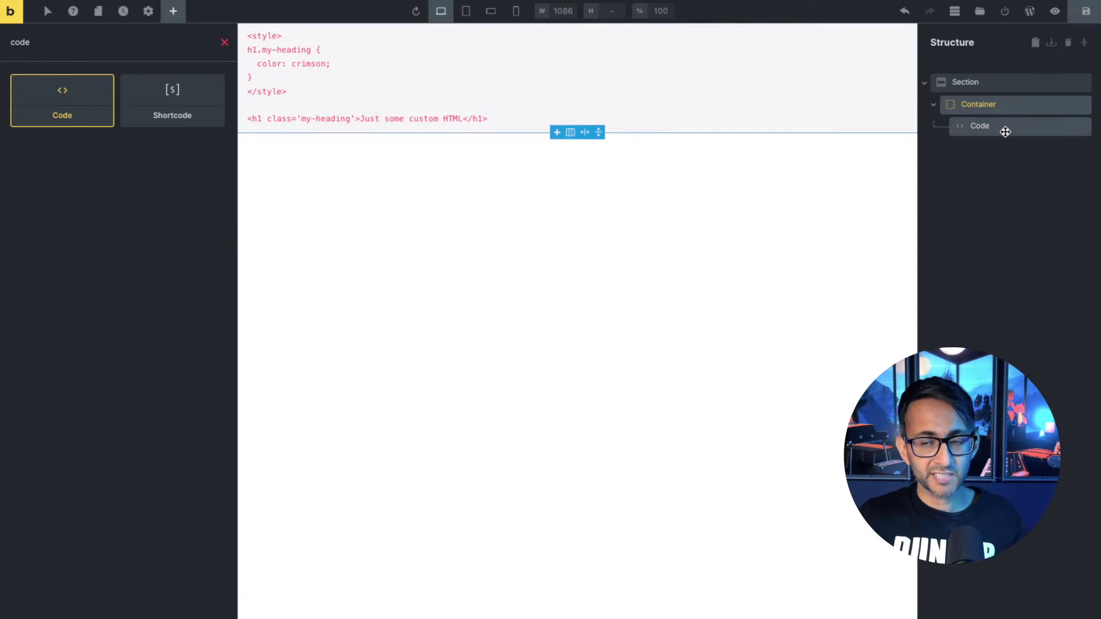
left_click(1003, 126)
Step: Replace the sample code with the img-comparison-slider markup and unpkg script, then save
left_click_drag(298, 223, 23, 151)
type("<img-comparison-slider>   <img slot=\"first\" src=\"https://bricks.websquadron.co.uk/wp-content/uploads/Before.webp\" width=\"500\" height=\"500\"/>   <img slot=\"second\" src=\"https://bricks.websquadron.co.uk/wp-content/uploads/After.webp\" width=\"500\" height=\"500\"/> </img-comparison-slider>  <script defer src=\"https://unpkg.com/img-comparison-slider@7/dist/index.js\"></script>")
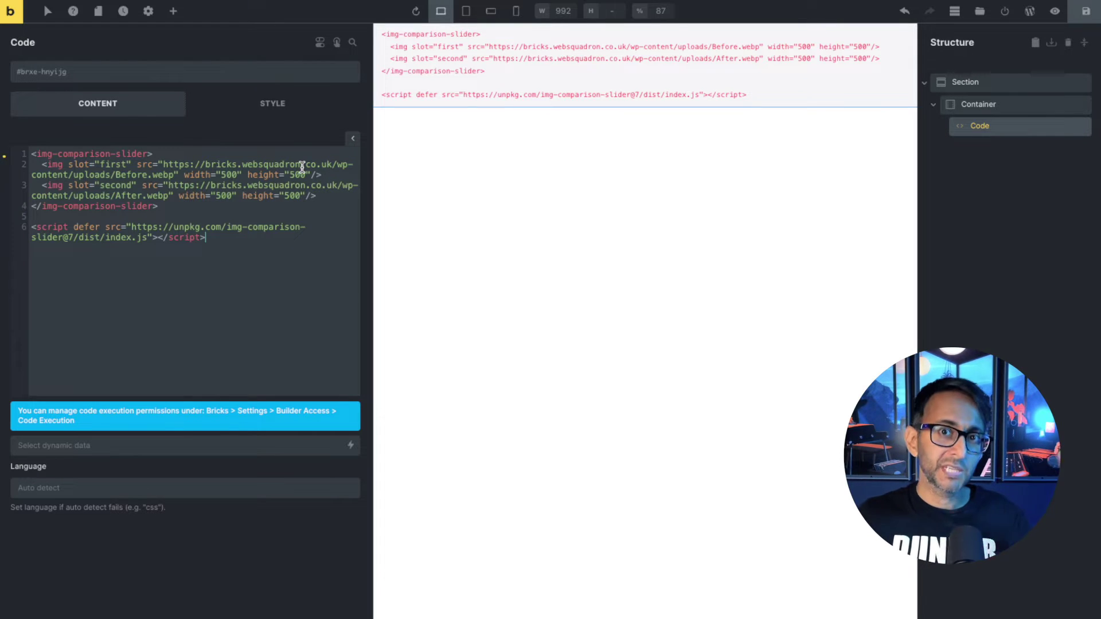
left_click_drag(165, 165, 170, 195)
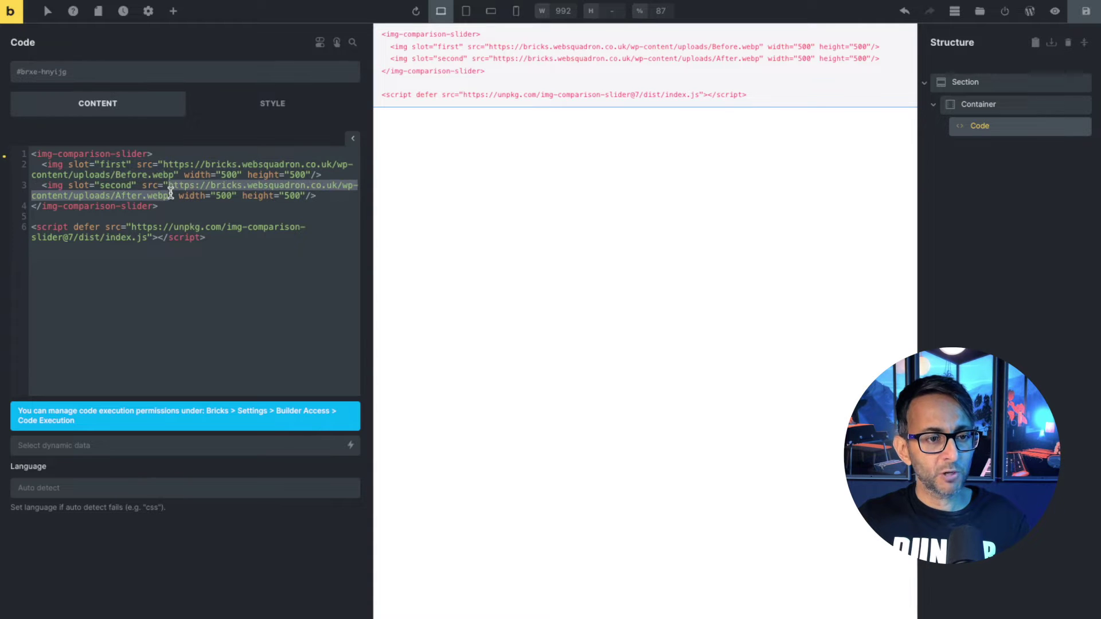
left_click(218, 211)
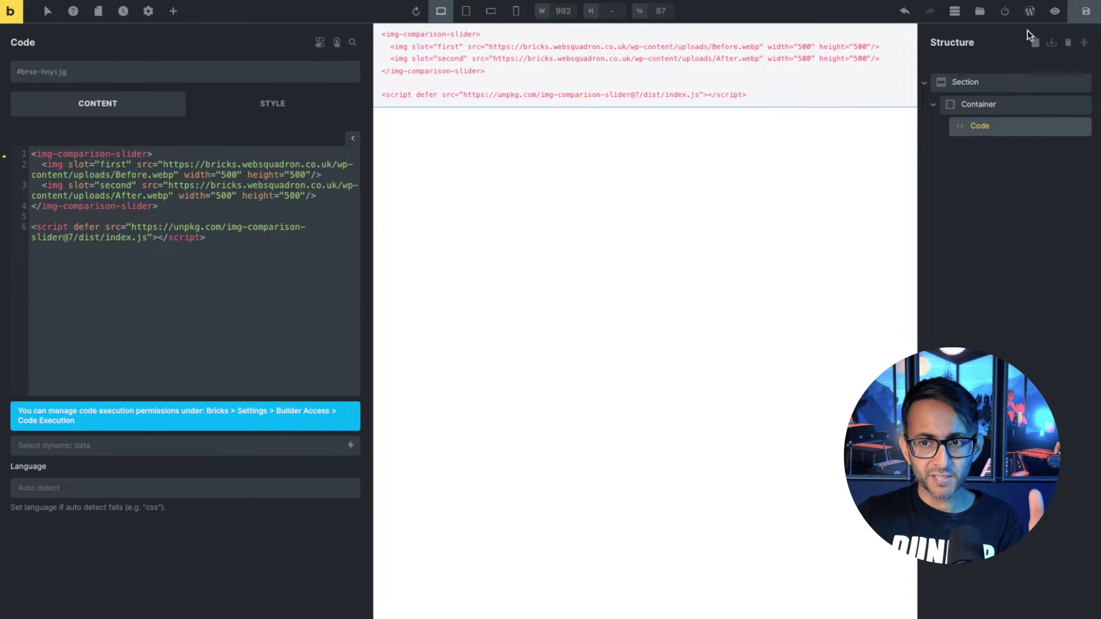
left_click(1086, 11)
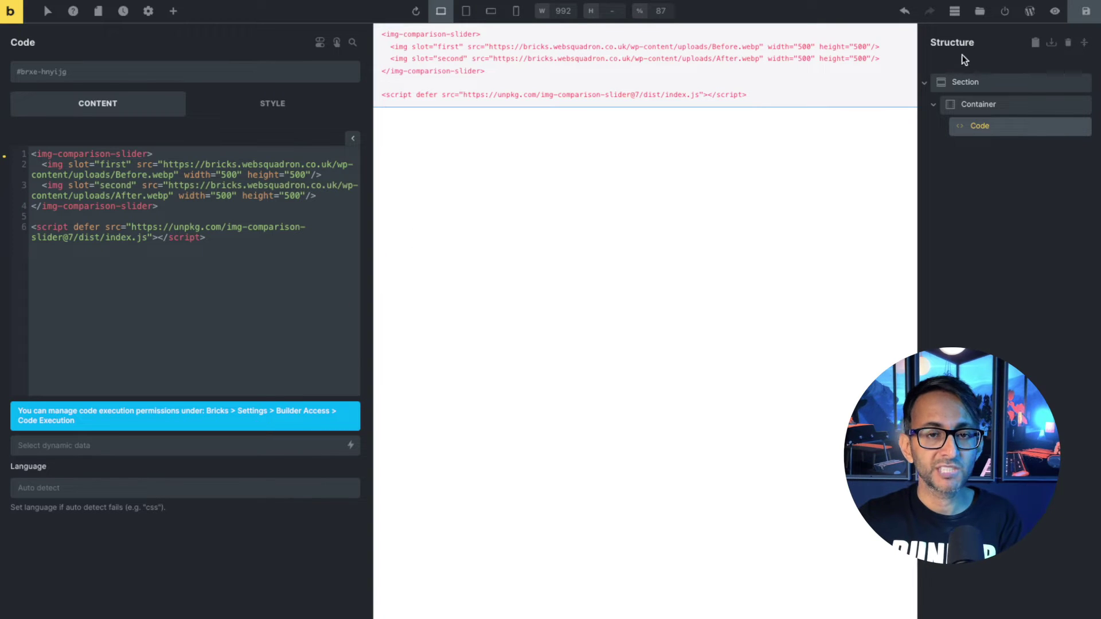
Step: Preview the page live, where the slider code shows as plain text, then return to the builder
left_click(1055, 11)
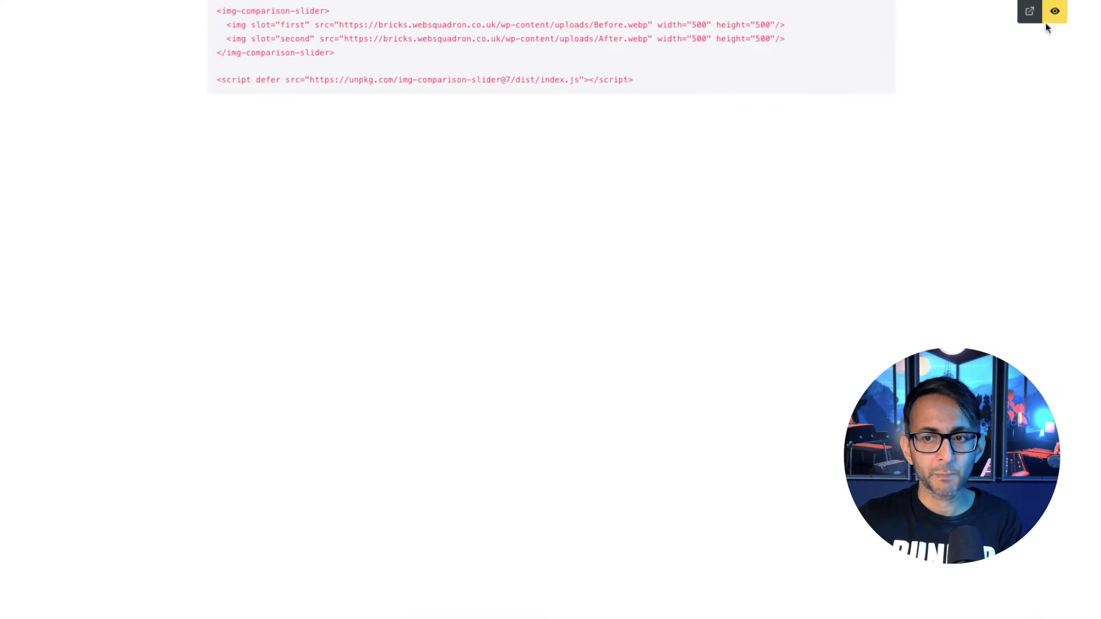
left_click(1031, 12)
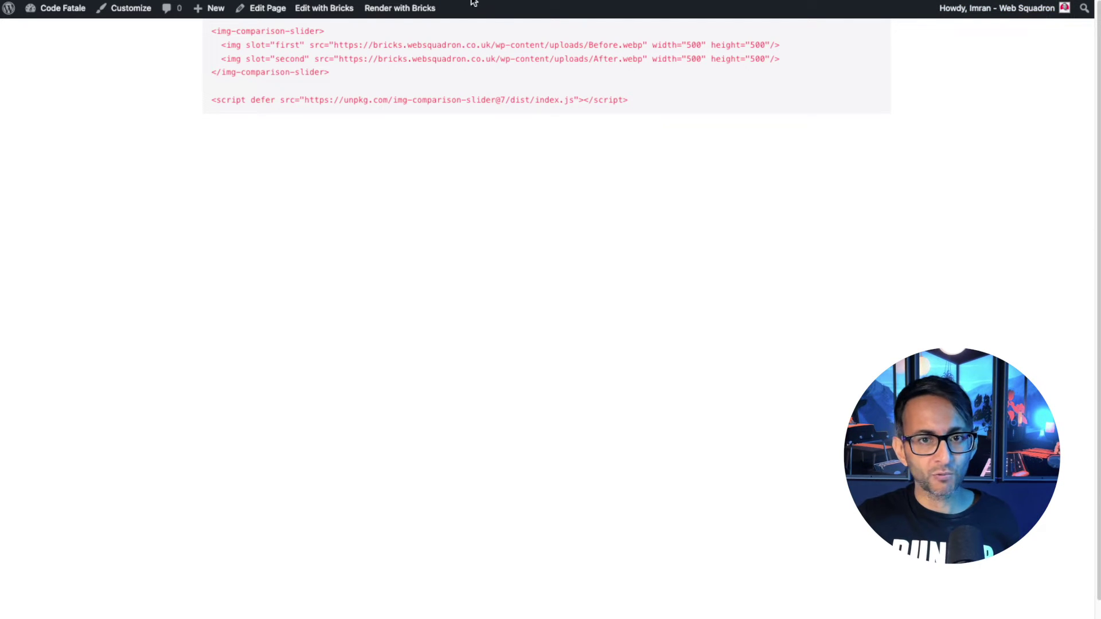
key("ctrl+w")
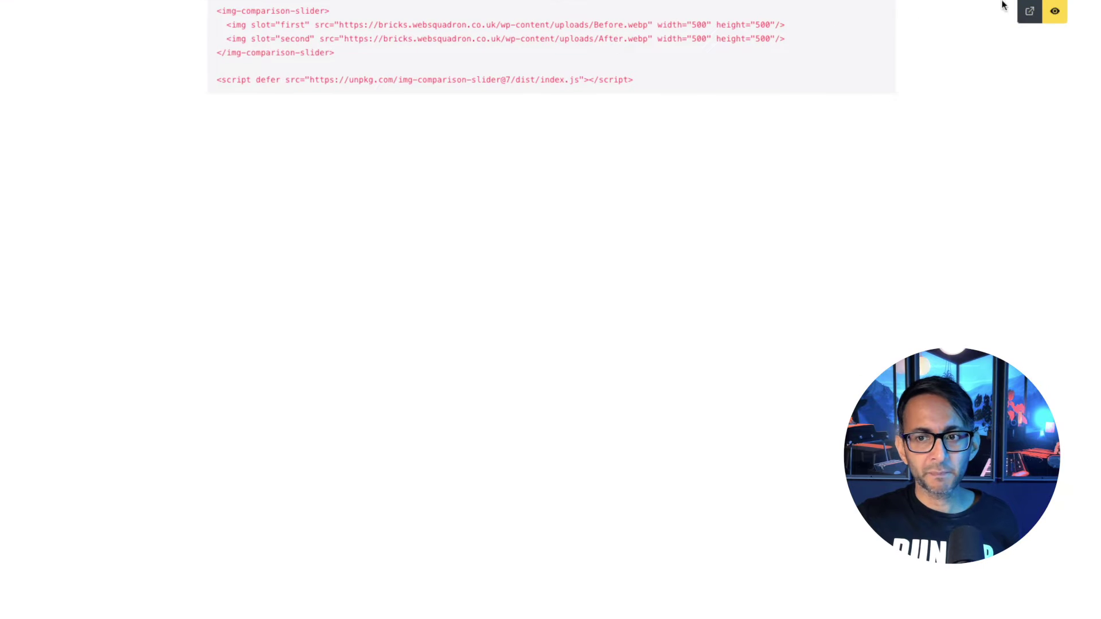
left_click(1055, 10)
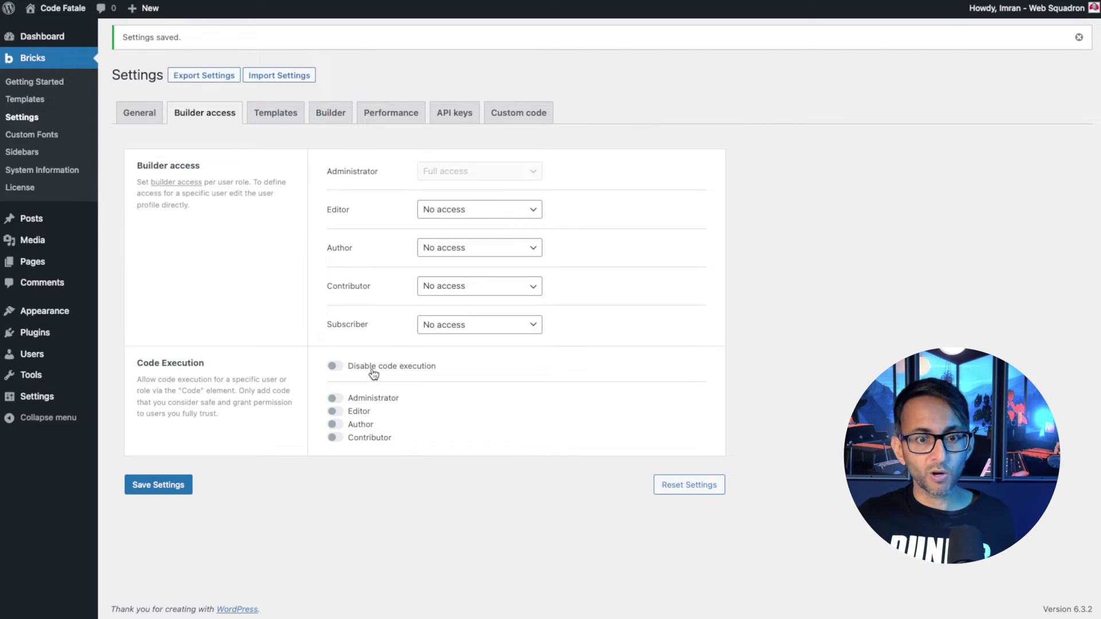
Step: Allow code execution for Administrators only, leaving Editor and Author off, and save the settings
left_click(335, 367)
left_click(335, 367)
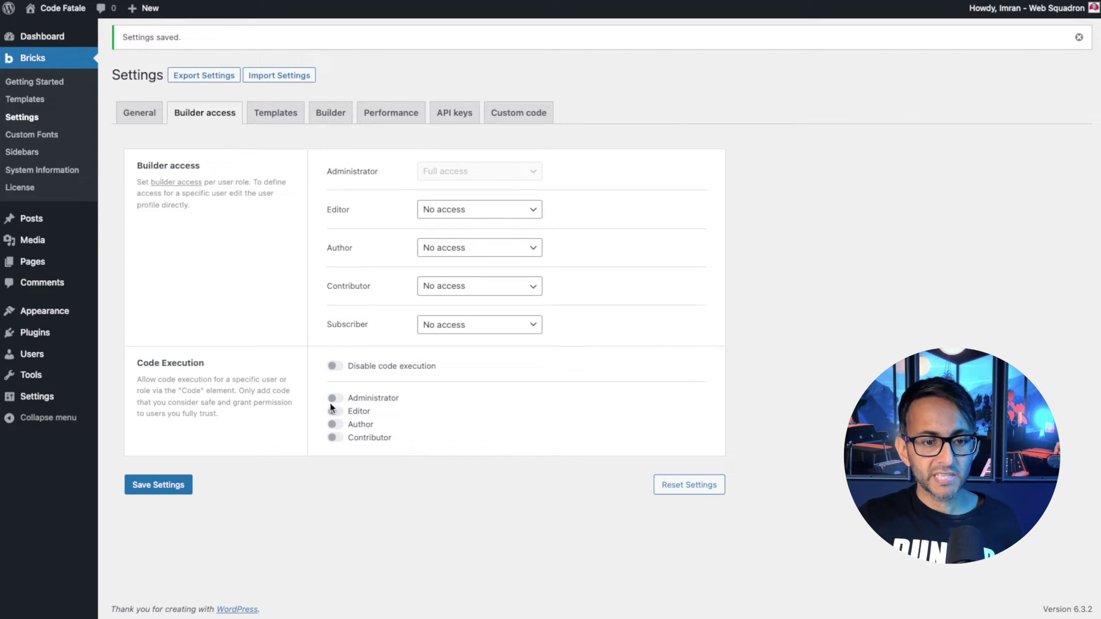
left_click(334, 399)
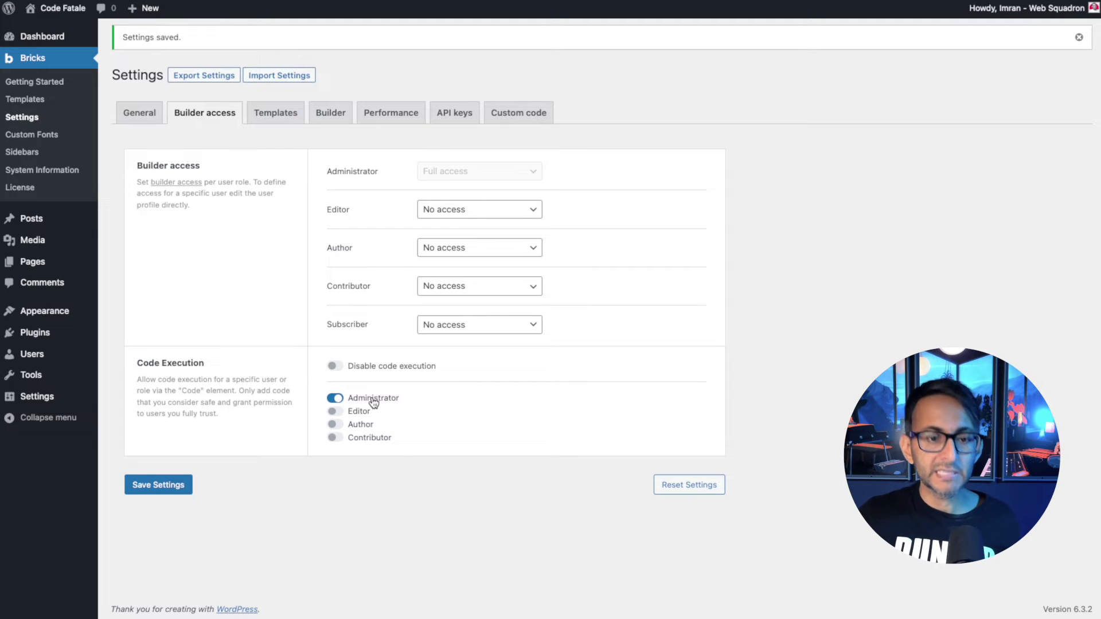
left_click(336, 412)
left_click(340, 425)
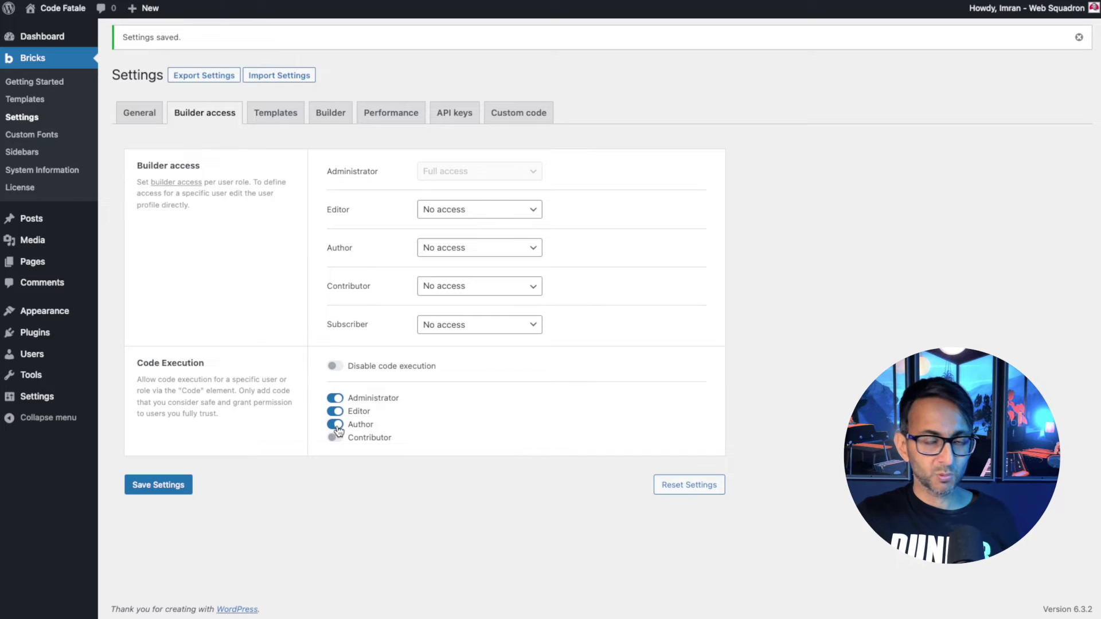
left_click(336, 424)
left_click(337, 413)
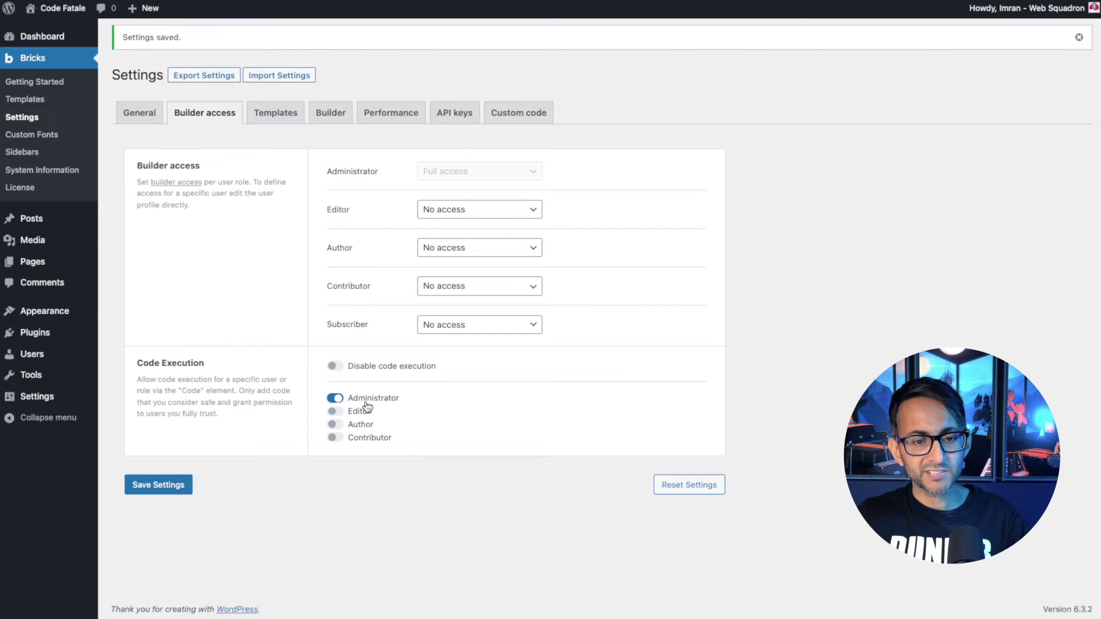
left_click(164, 487)
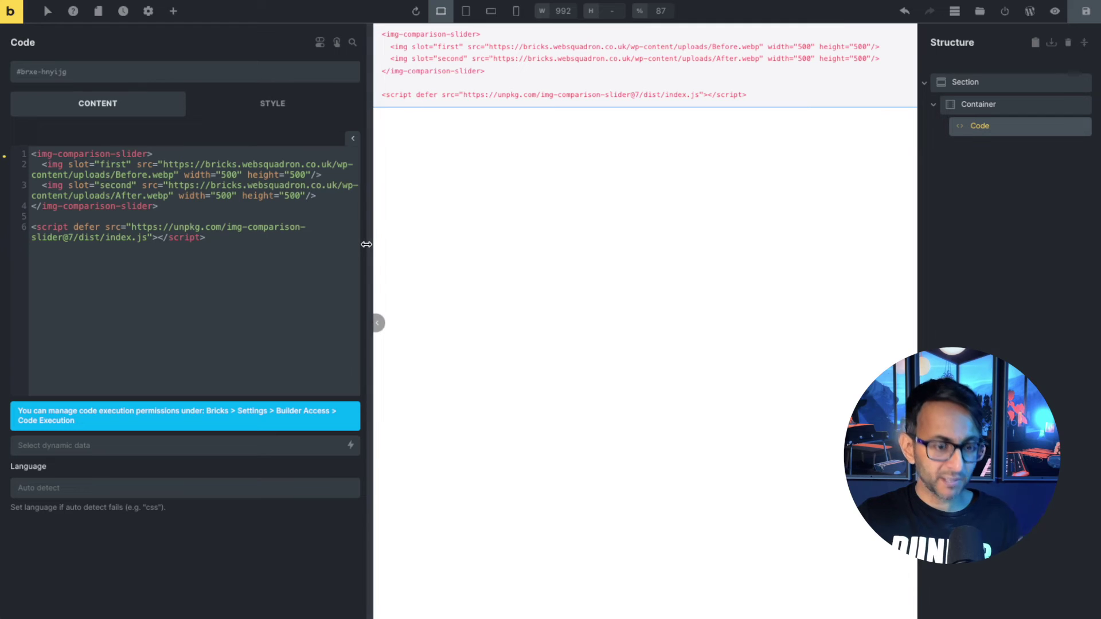
Step: Reload the builder and turn on Execute code for the Code element so the room photos render
key("ctrl+r")
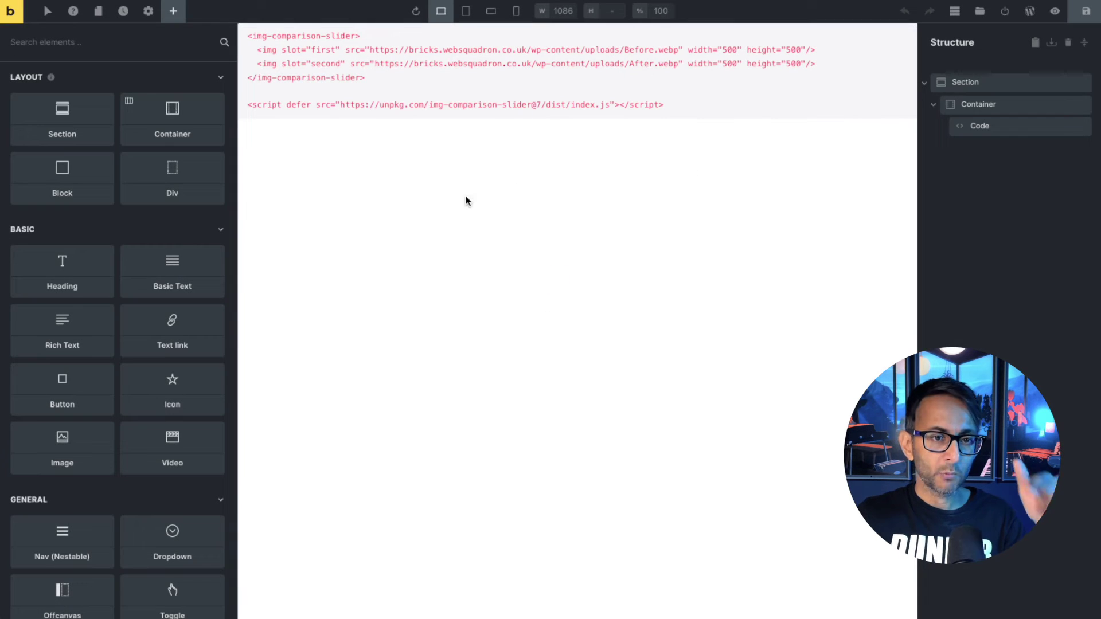
left_click(1010, 127)
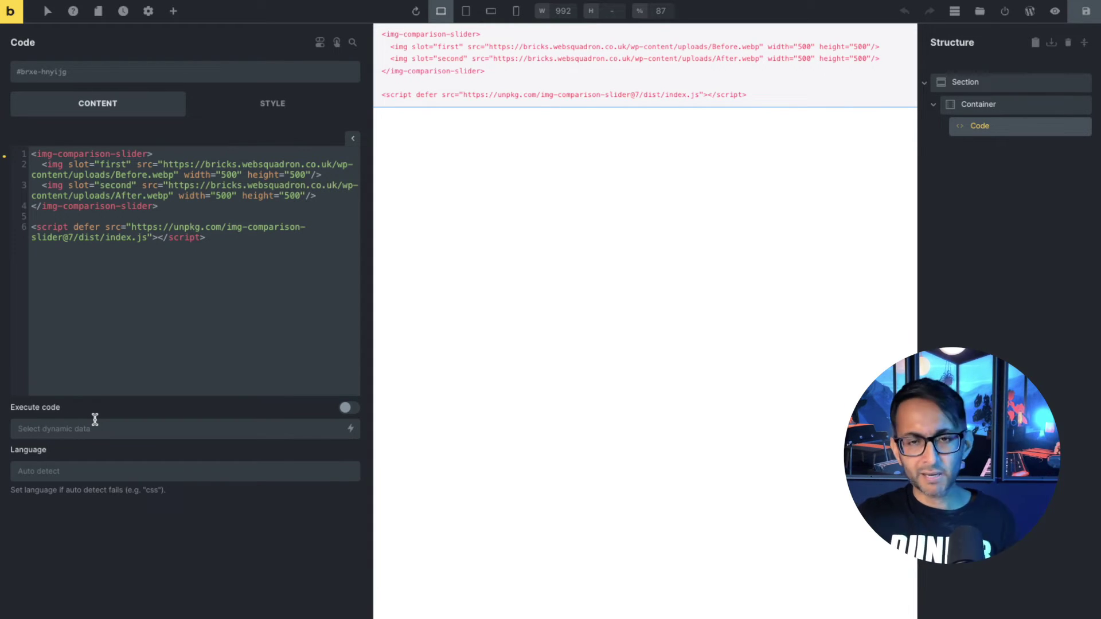
left_click(349, 409)
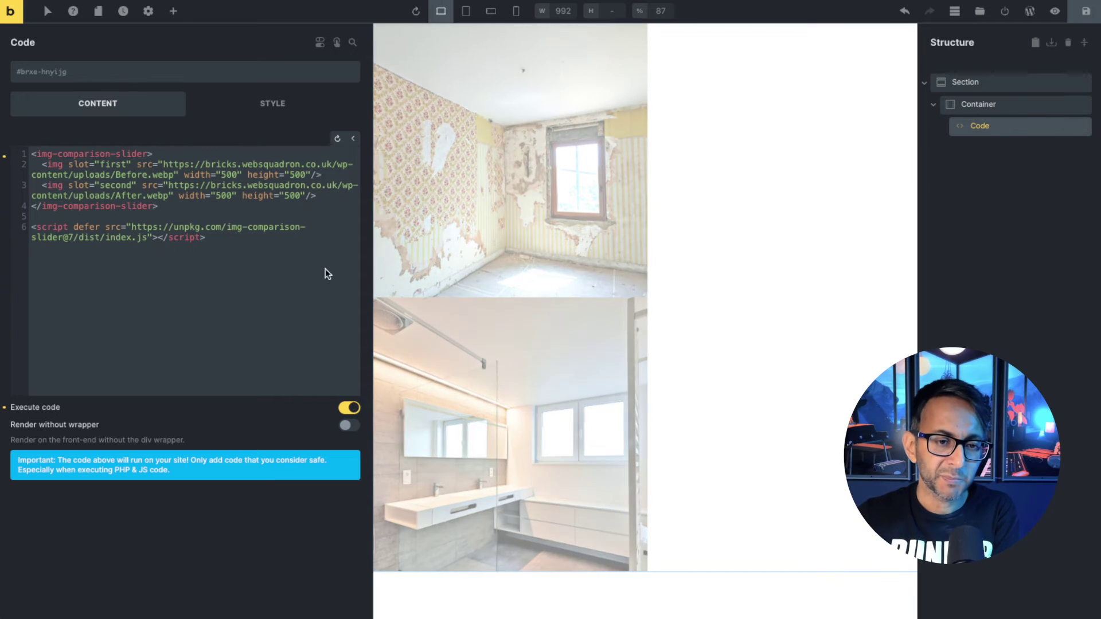
Step: Narrow the settings panel, preview the slider, and save the page with the center-wrapped code
left_click_drag(372, 257, 149, 256)
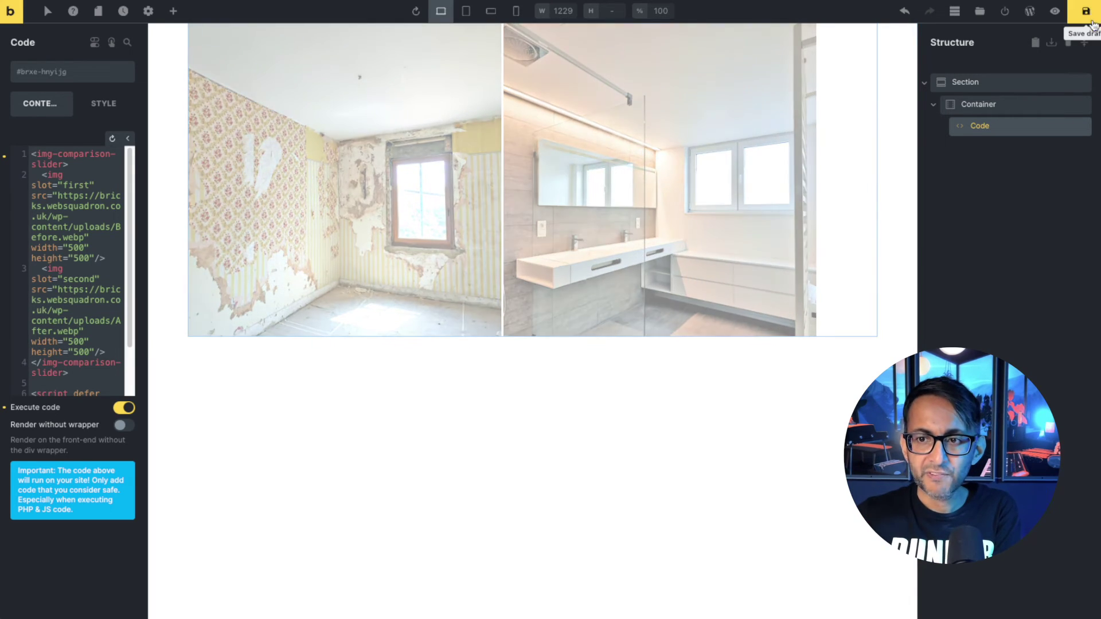
left_click(1055, 13)
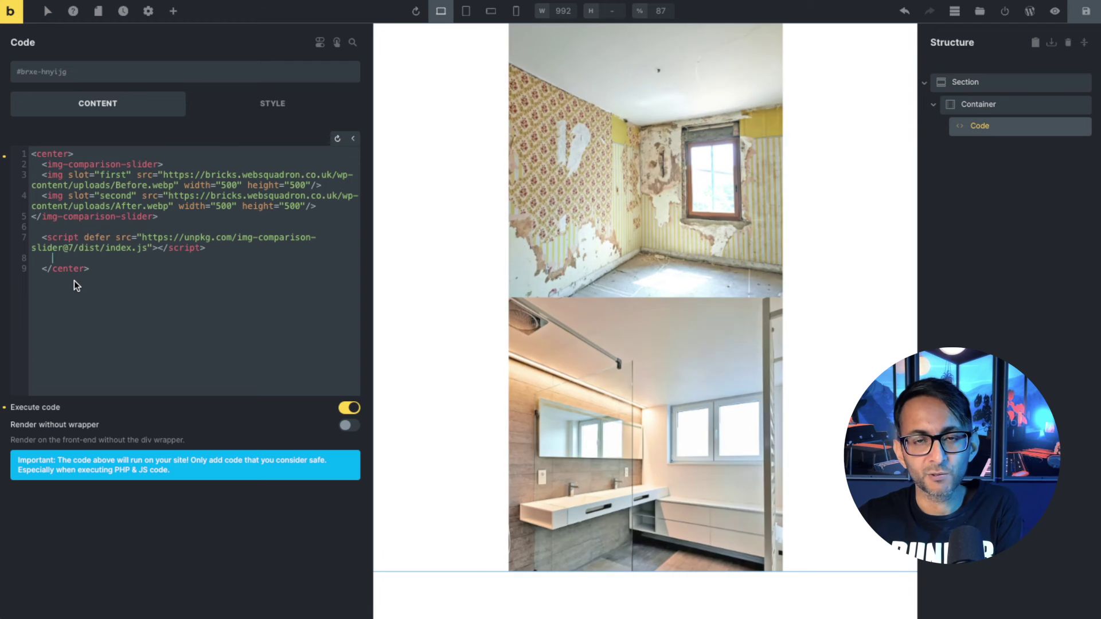
left_click(1085, 11)
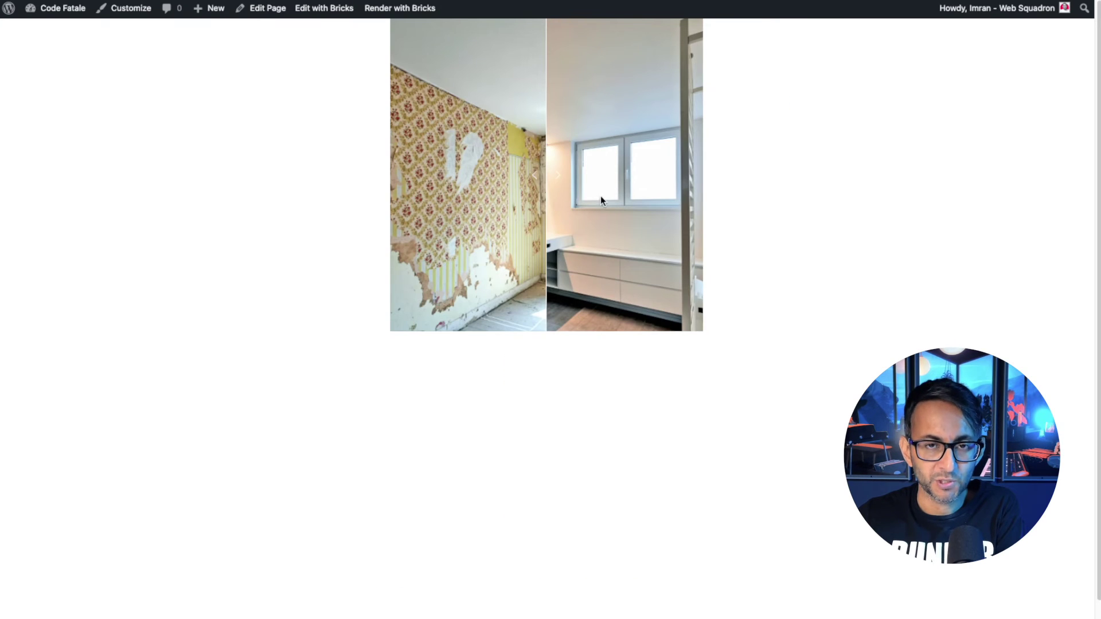
Step: Drag the live divider to compare the rooms, checking the Container and Code element settings between drags
left_click_drag(553, 180, 493, 169)
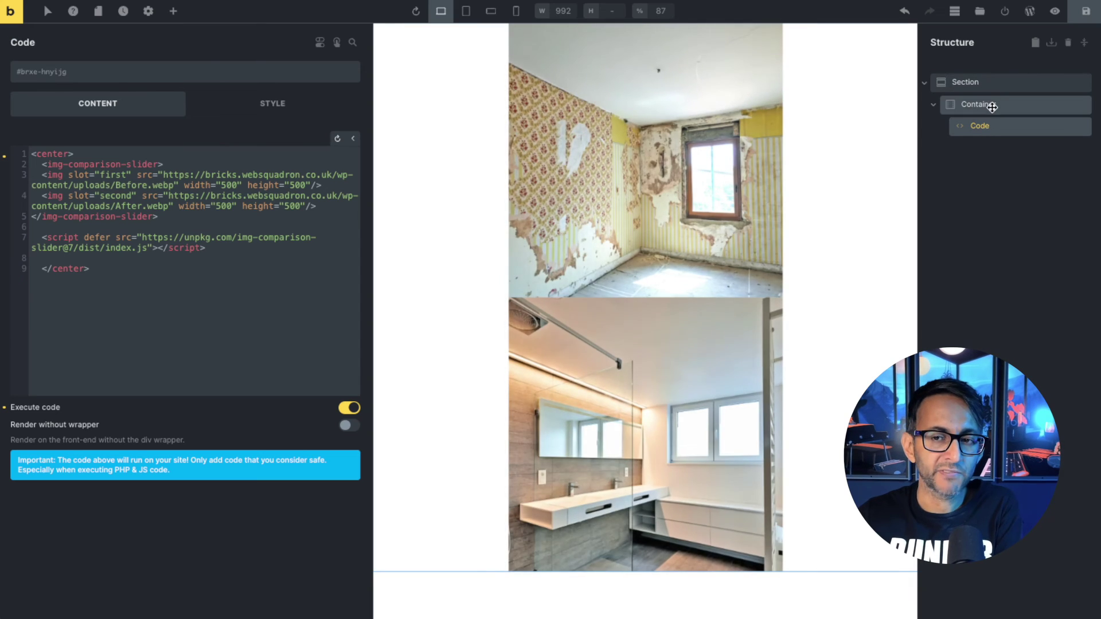
left_click(986, 104)
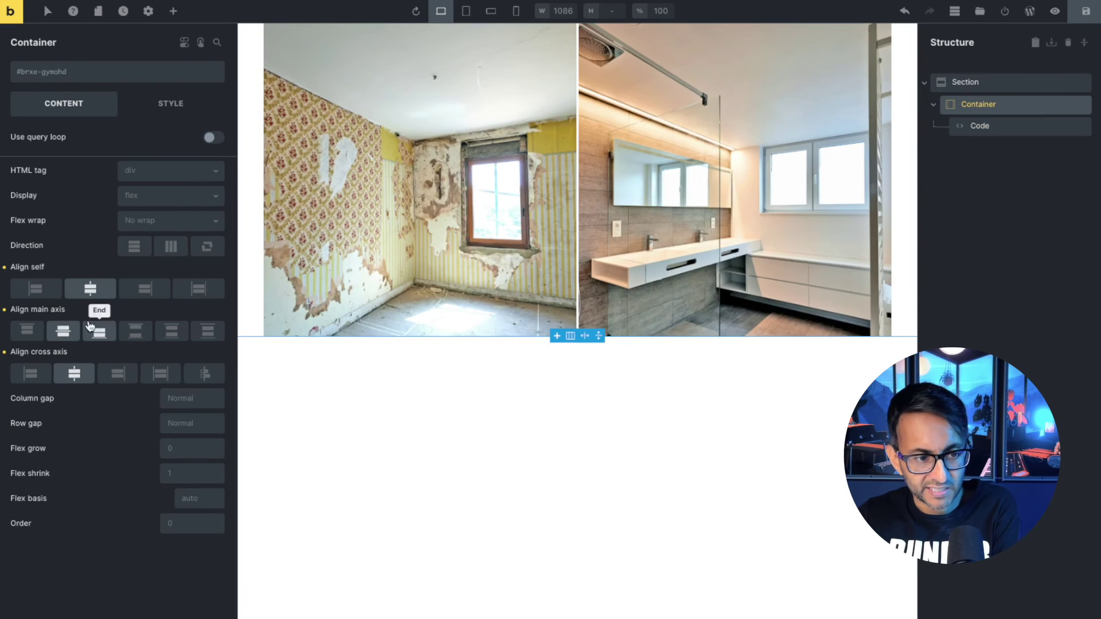
left_click(1012, 129)
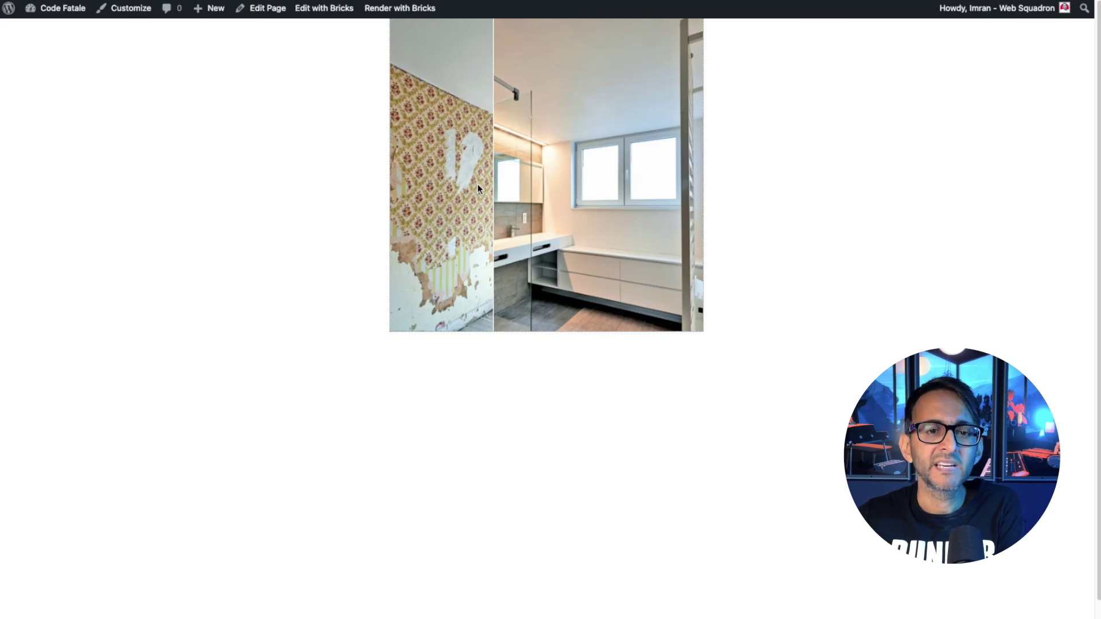
left_click_drag(477, 183, 547, 215)
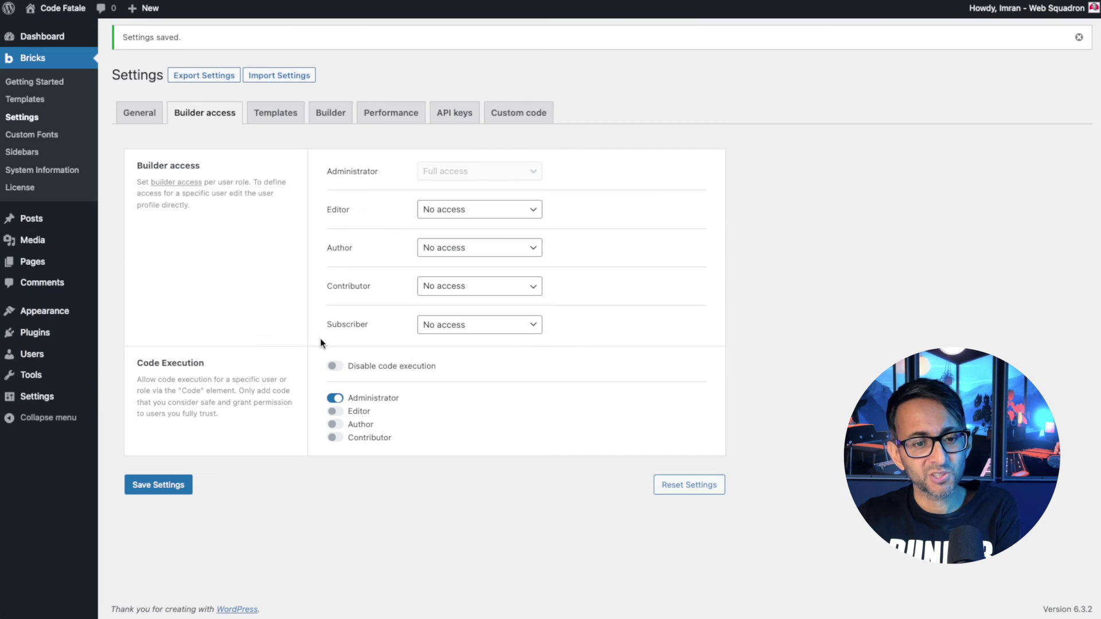